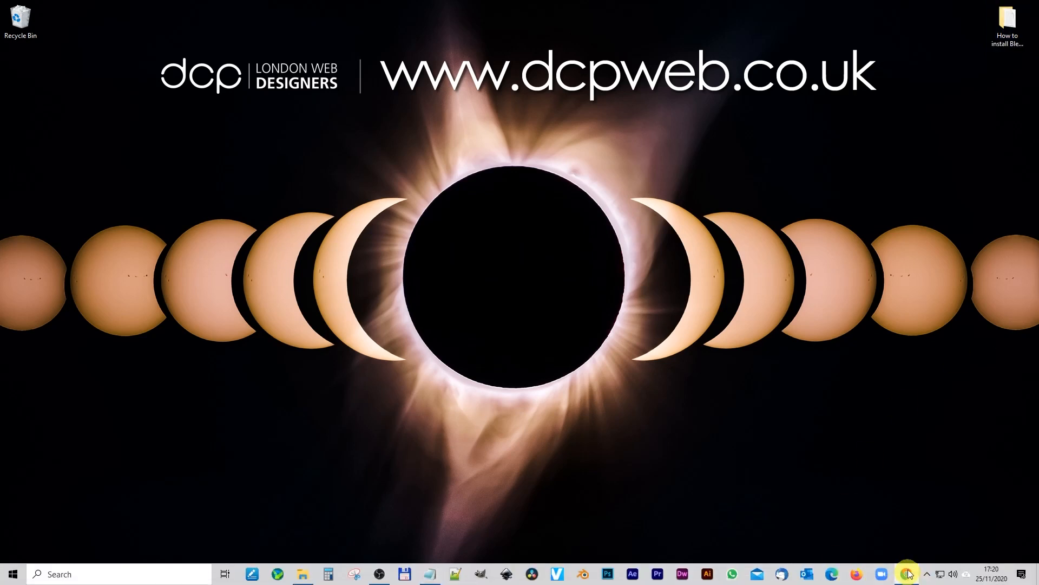
Step: Reach the blender.org download page from a new Chrome window
left_click(898, 534)
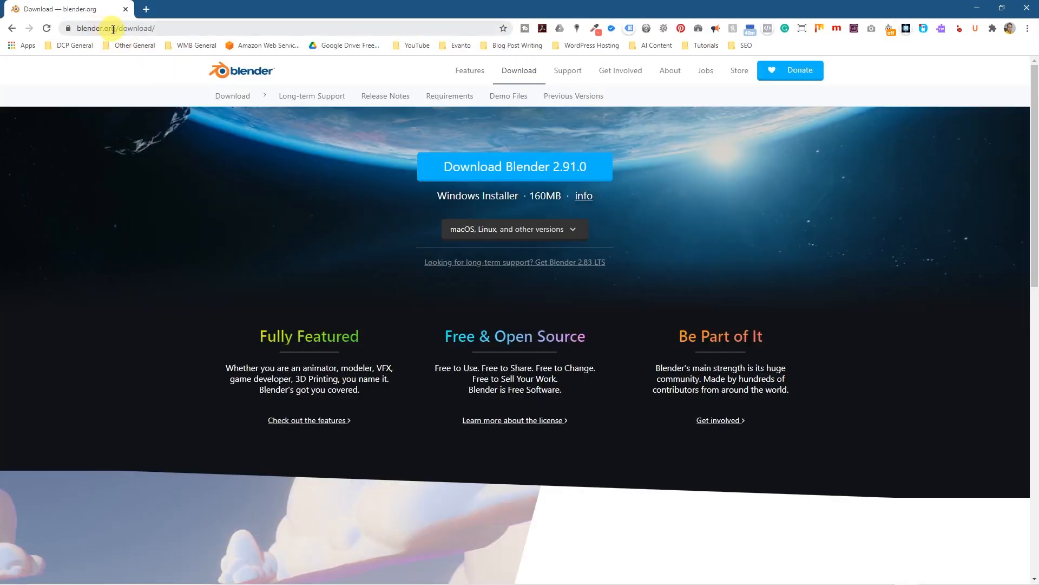
left_click(236, 70)
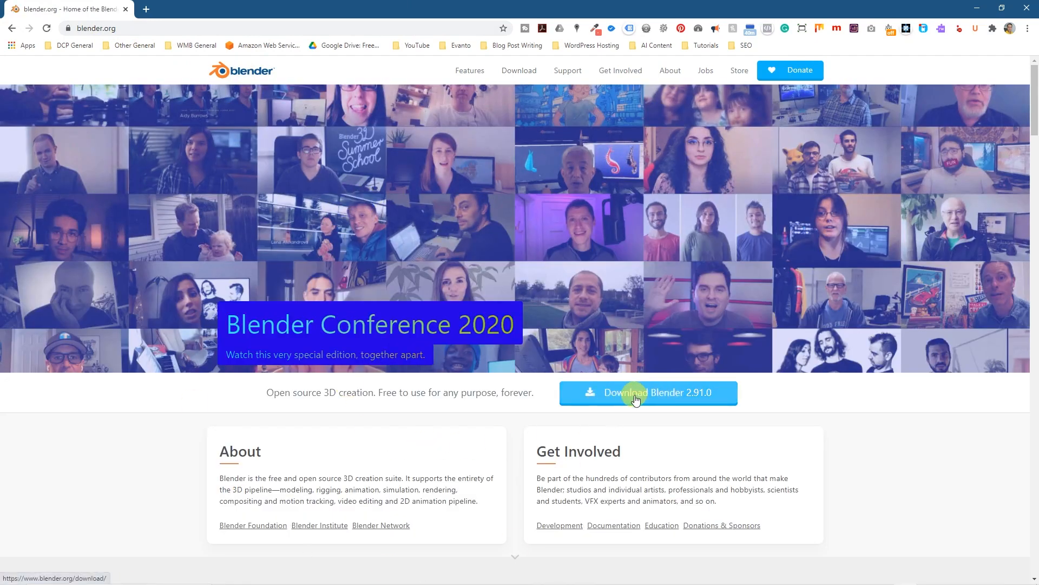
left_click(699, 394)
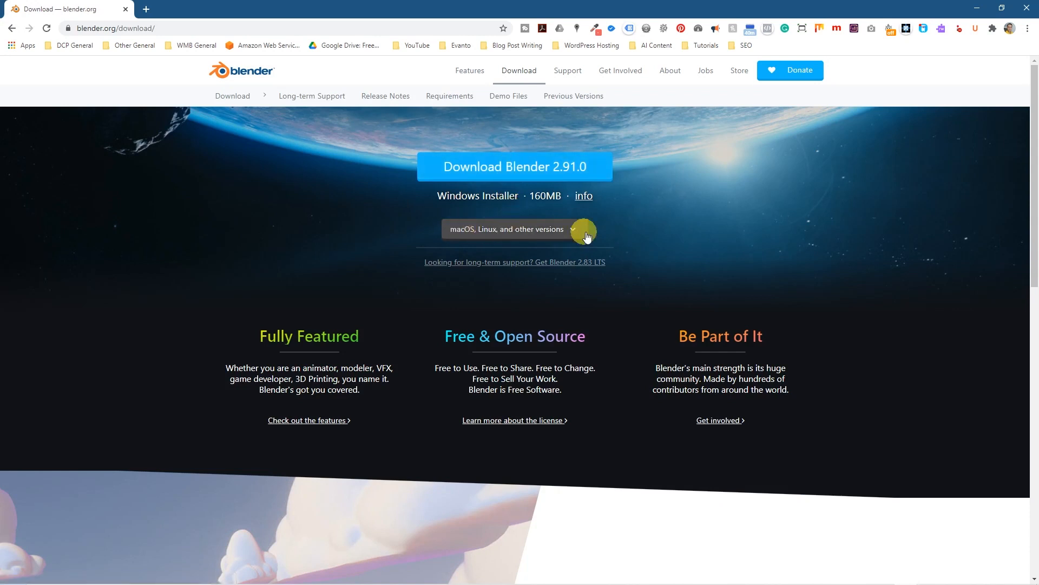
Step: Review the other versions list and 2.91 notes, then start the Blender 2.91.0 Windows download
left_click(559, 238)
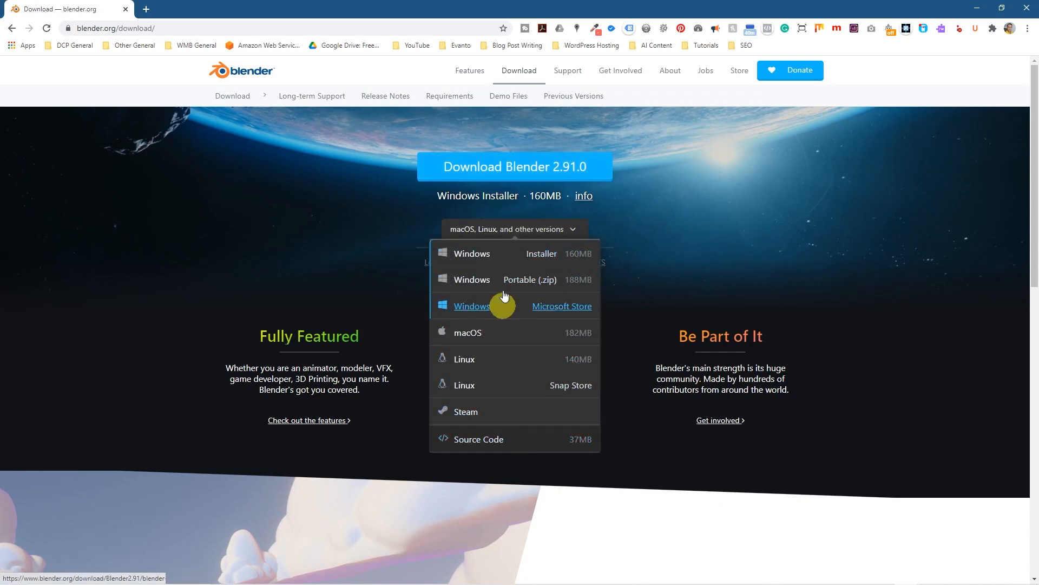
left_click(635, 192)
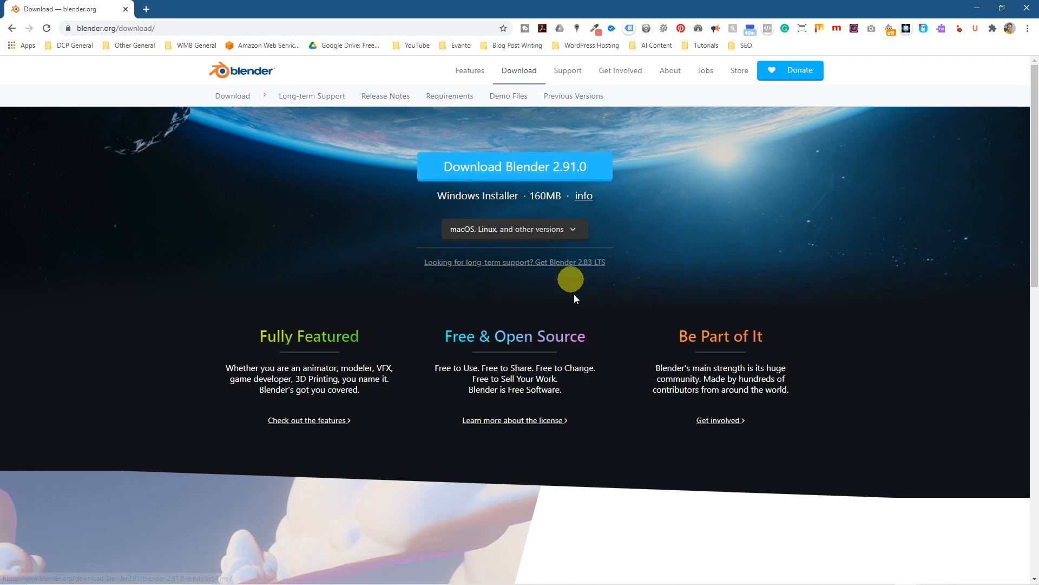
scroll(575, 292, "down", 6)
left_click_drag(526, 74, 769, 244)
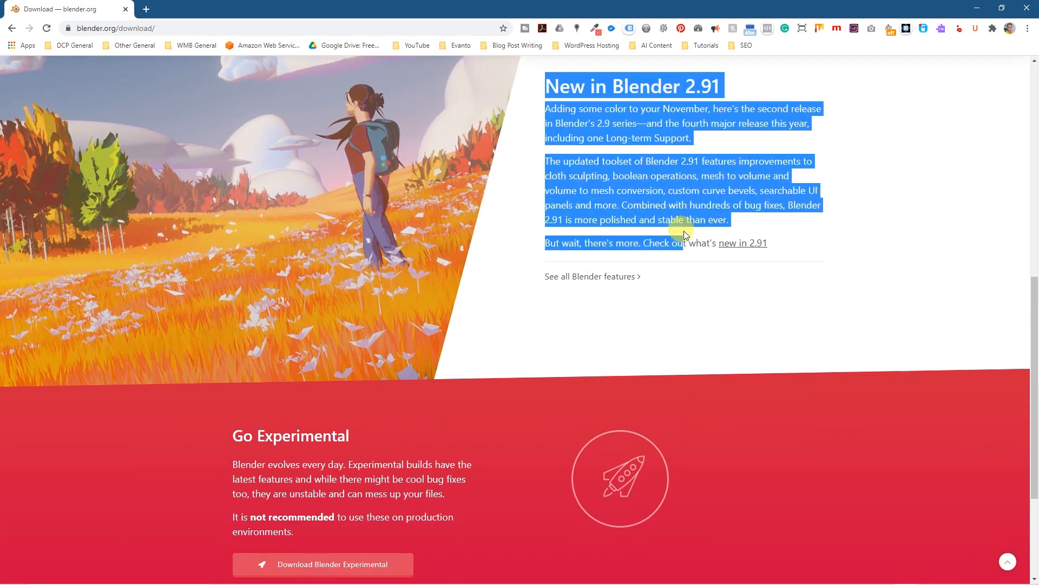
left_click(604, 359)
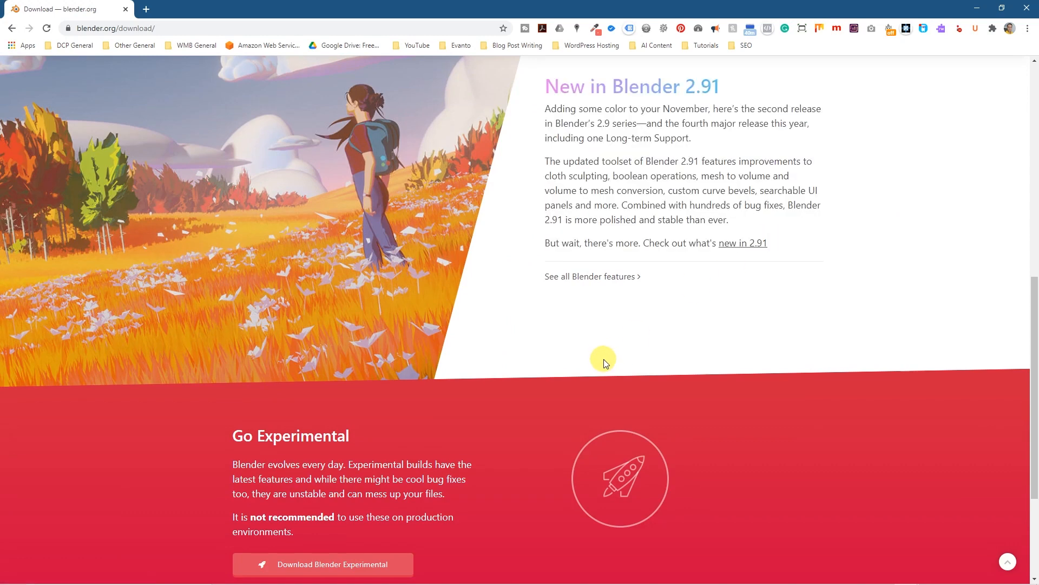
scroll(603, 357, "up", 6)
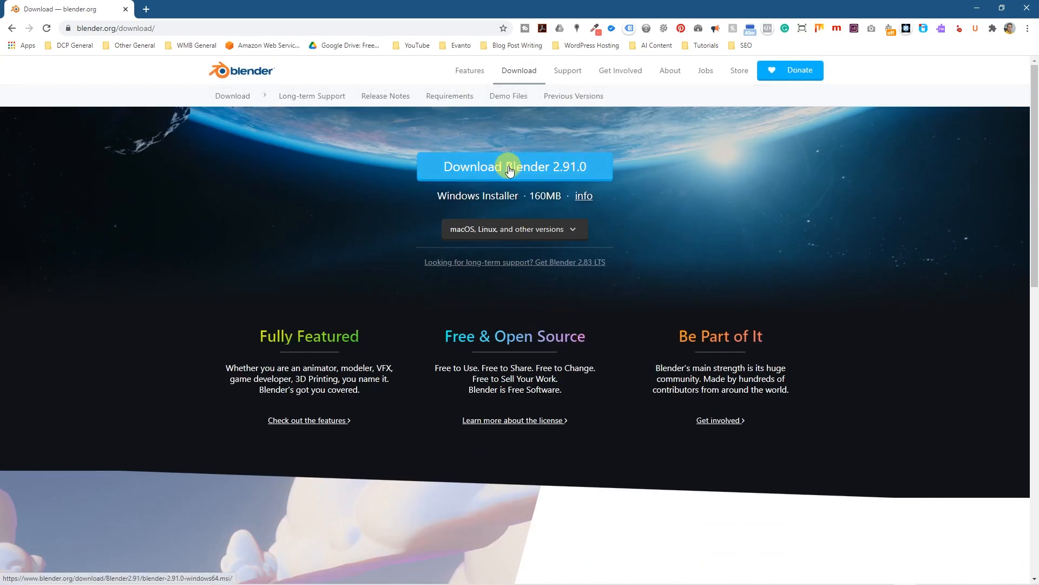
left_click(506, 169)
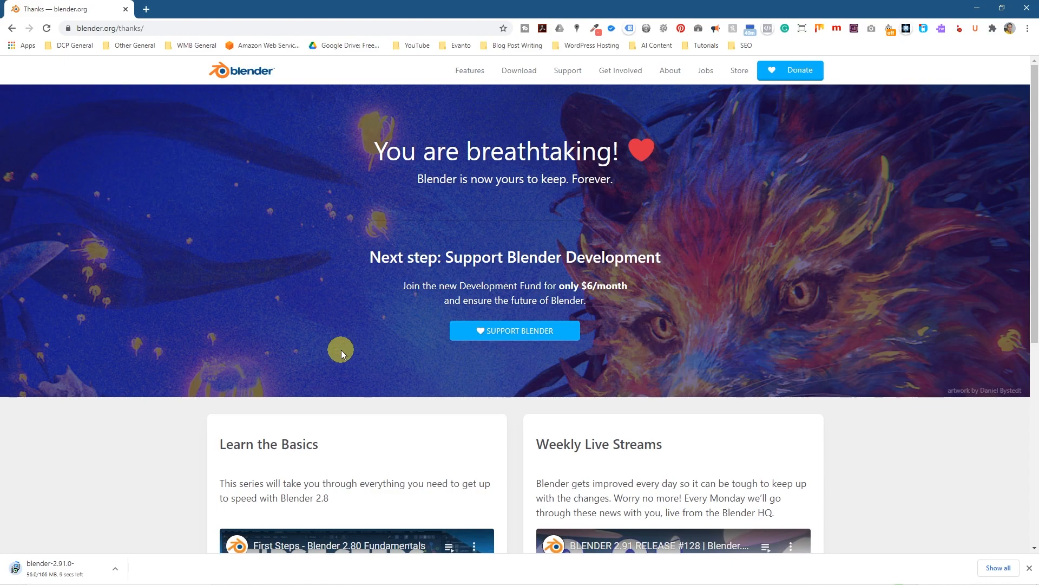
Step: Dock Chrome to the left half of the screen while the installer downloads
key("super+Left")
Step: Show the How to install Blender 2.91 folder in Explorer docked on the right half
double_click(986, 19)
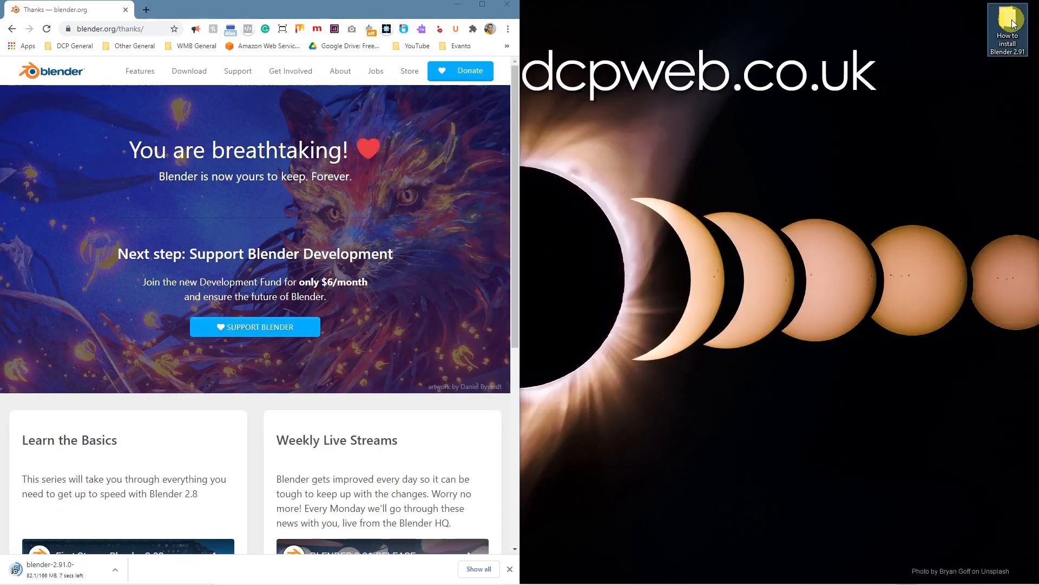
key("super+Right")
left_click(827, 176)
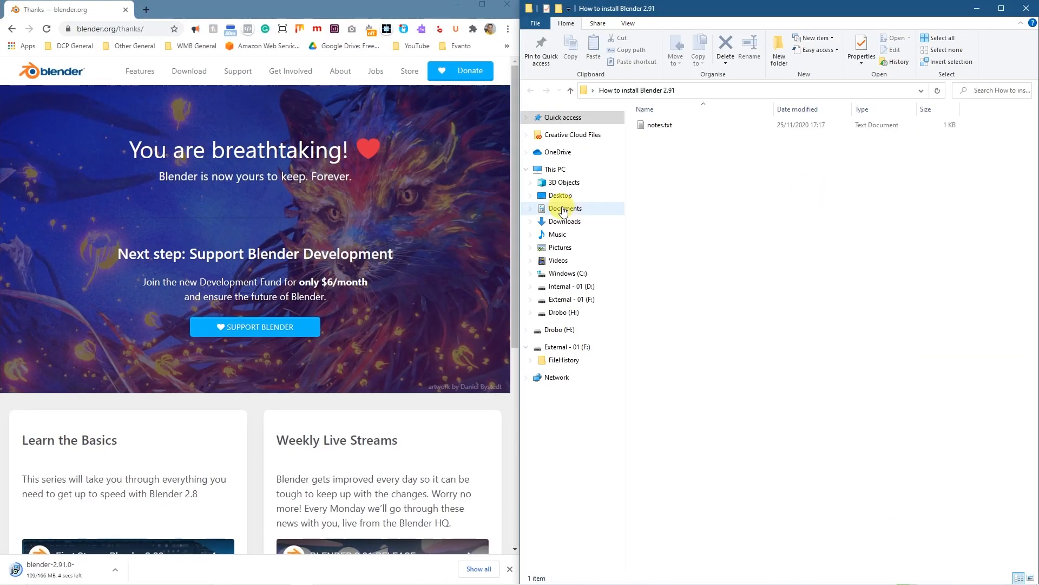
left_click(526, 169)
left_click(747, 198)
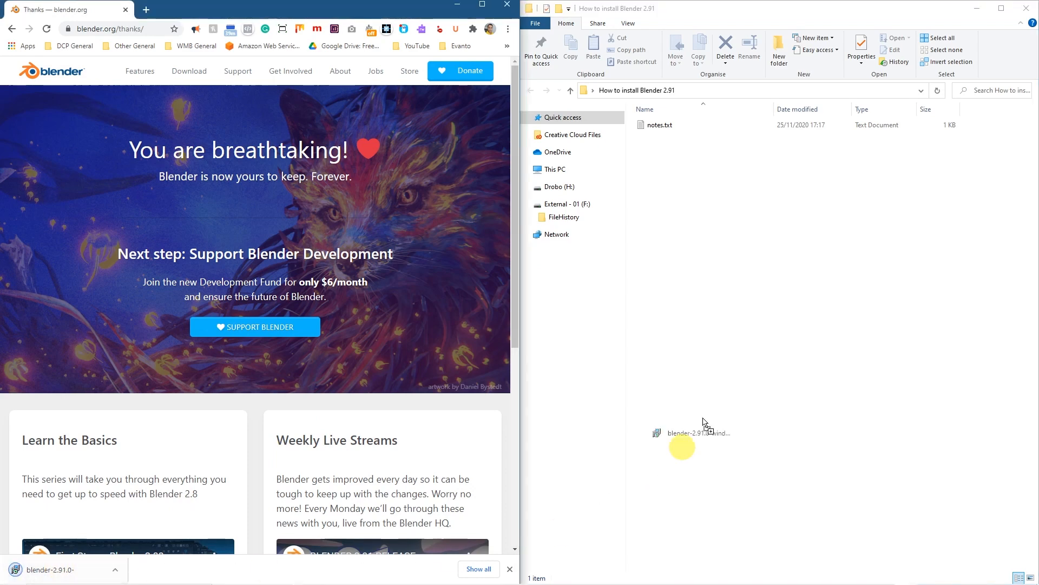
Step: Move the downloaded Blender .msi into the folder, close Chrome and run the installer
left_click_drag(57, 573, 744, 218)
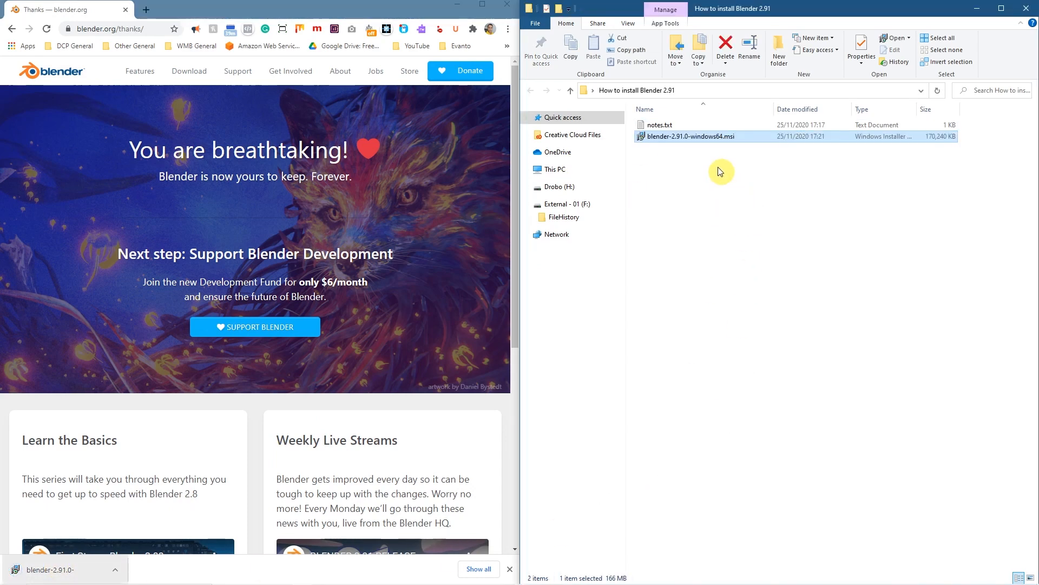
left_click(511, 8)
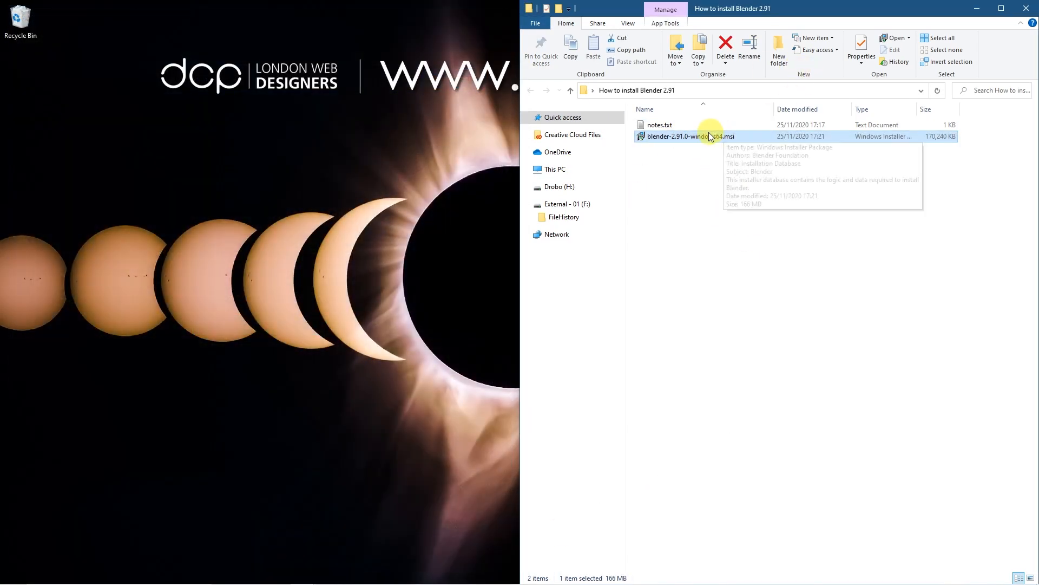
double_click(681, 136)
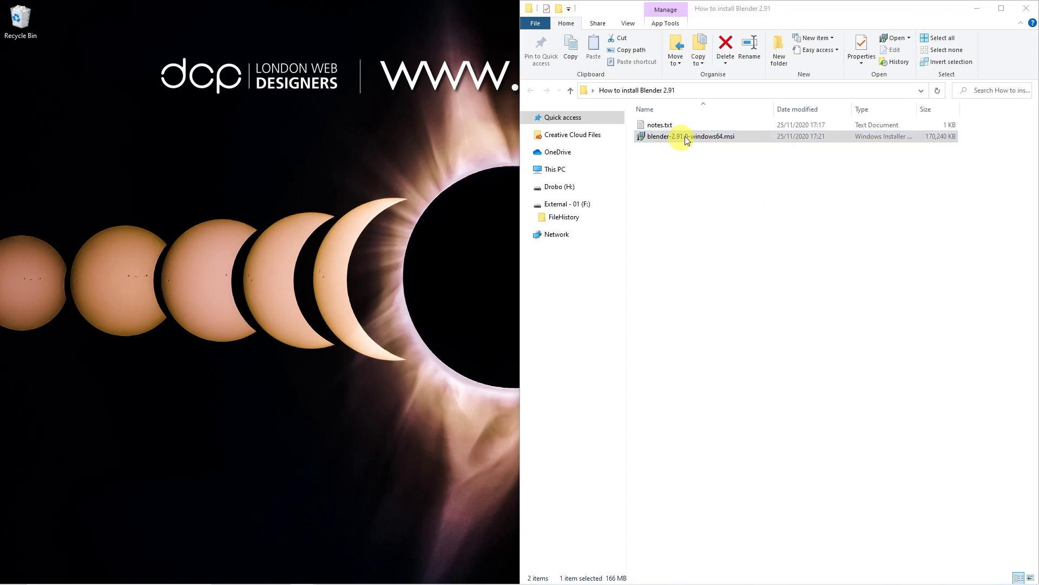
Step: Clear the folder window and notification, pass the welcome page and accept the license terms
left_click(1027, 11)
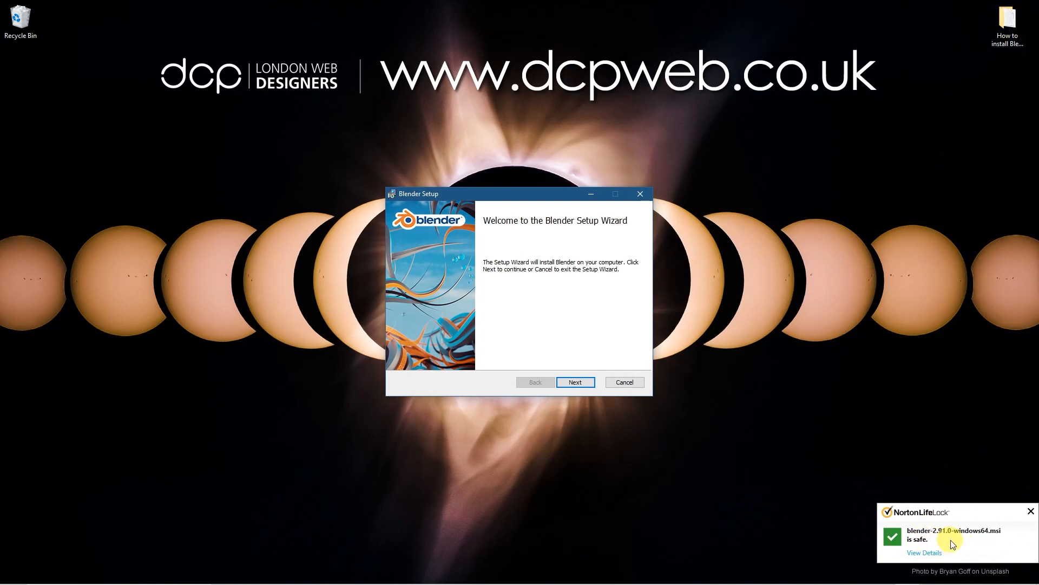
left_click(1031, 511)
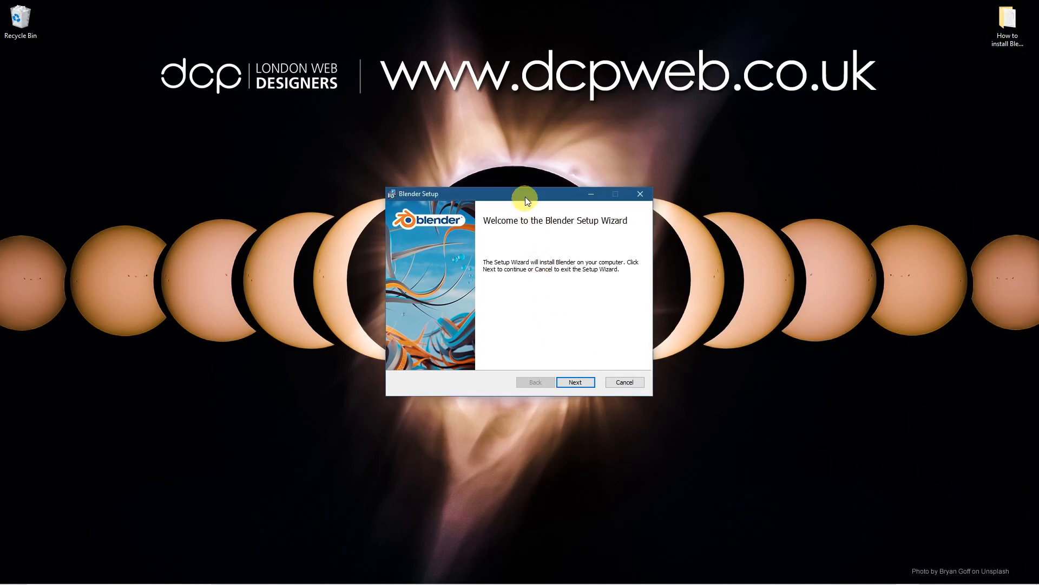
left_click_drag(525, 196, 522, 190)
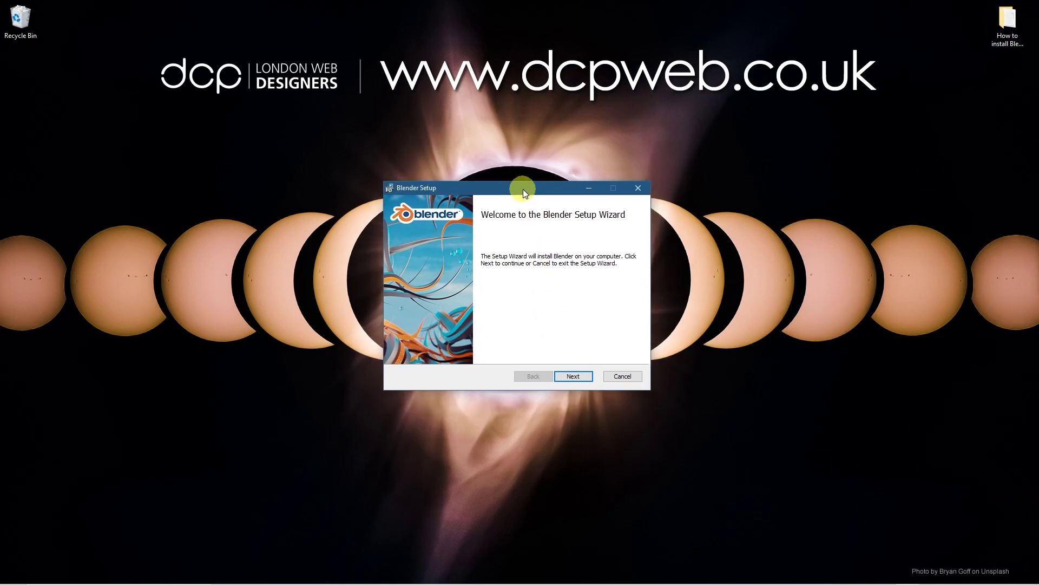
left_click(573, 375)
left_click(402, 351)
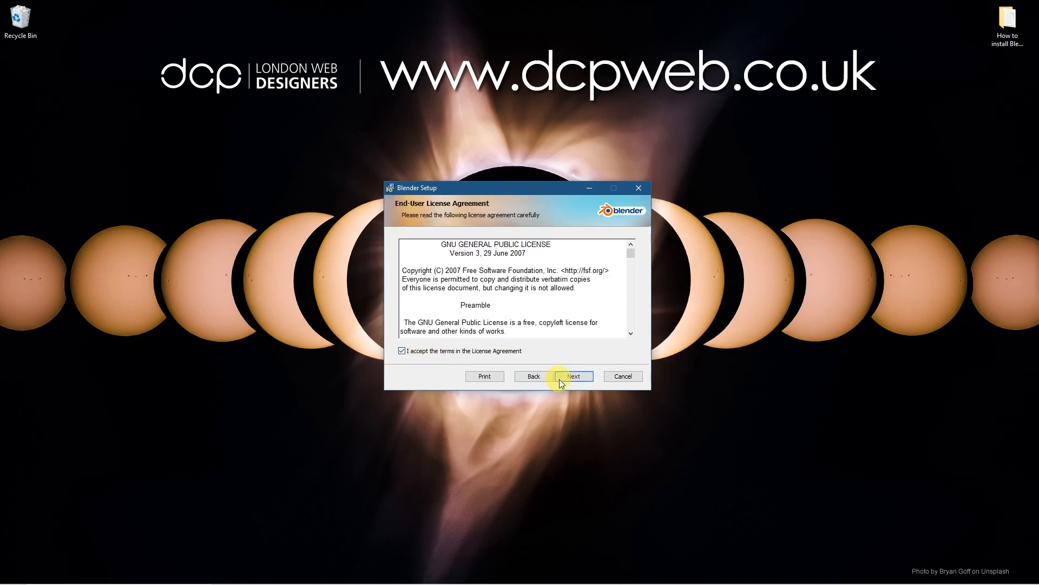
left_click(574, 375)
Step: Keep the default components after a second look and install Blender 2.91
left_click(579, 375)
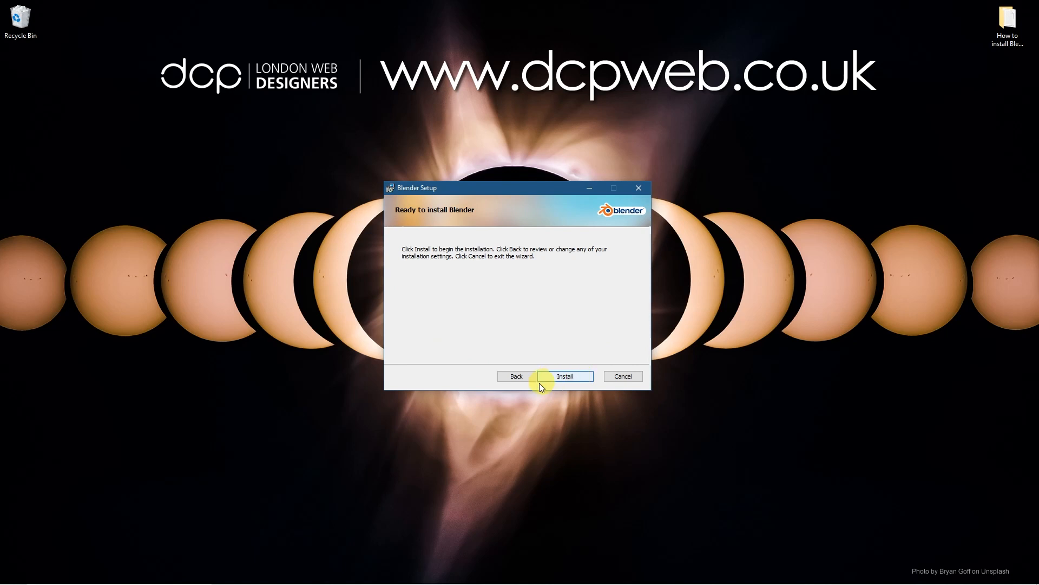
left_click(517, 377)
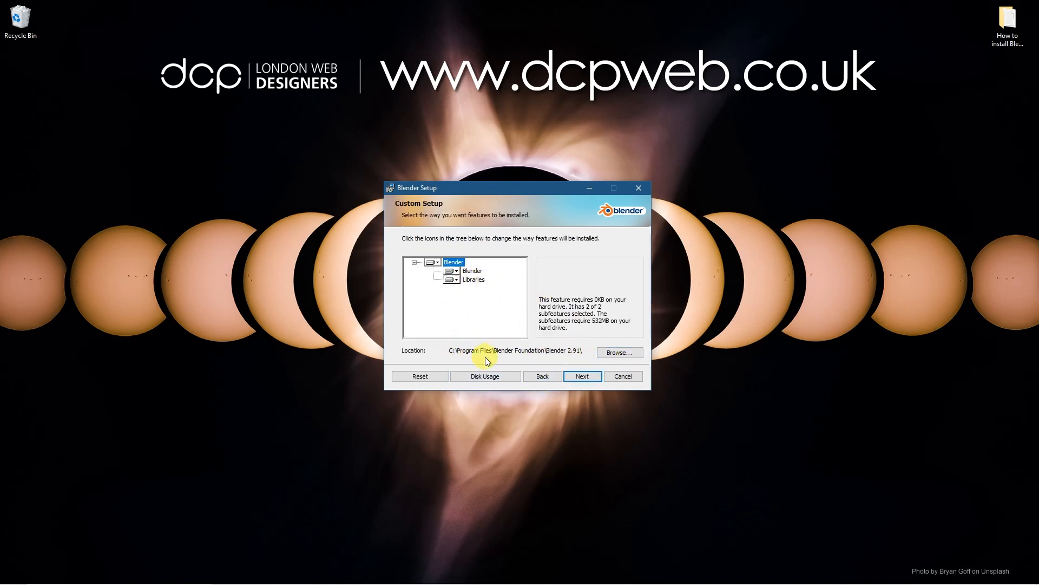
left_click(572, 375)
left_click(574, 375)
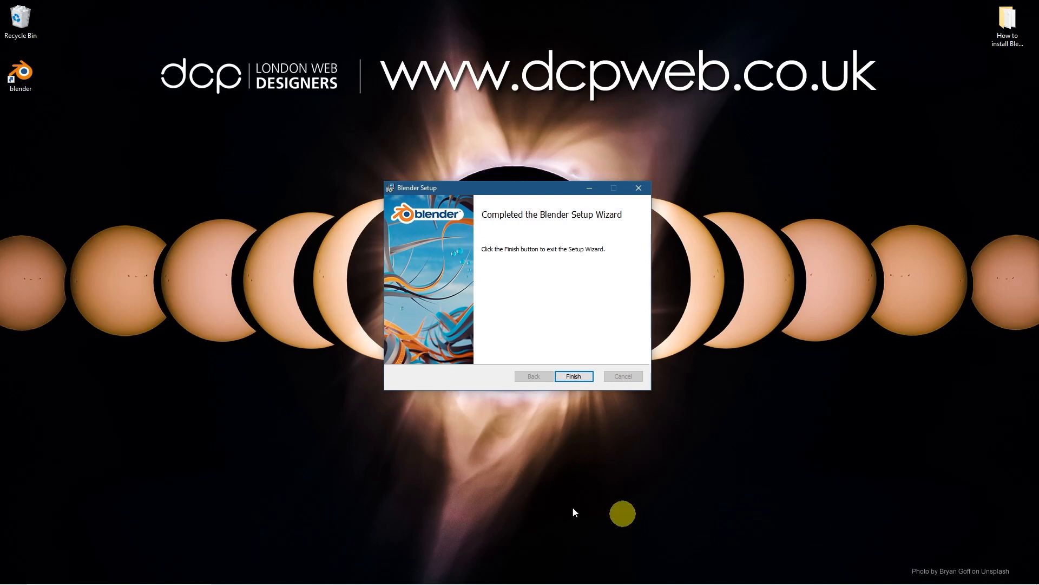
Step: Finish the wizard and launch Blender from its Start menu folder
left_click(580, 376)
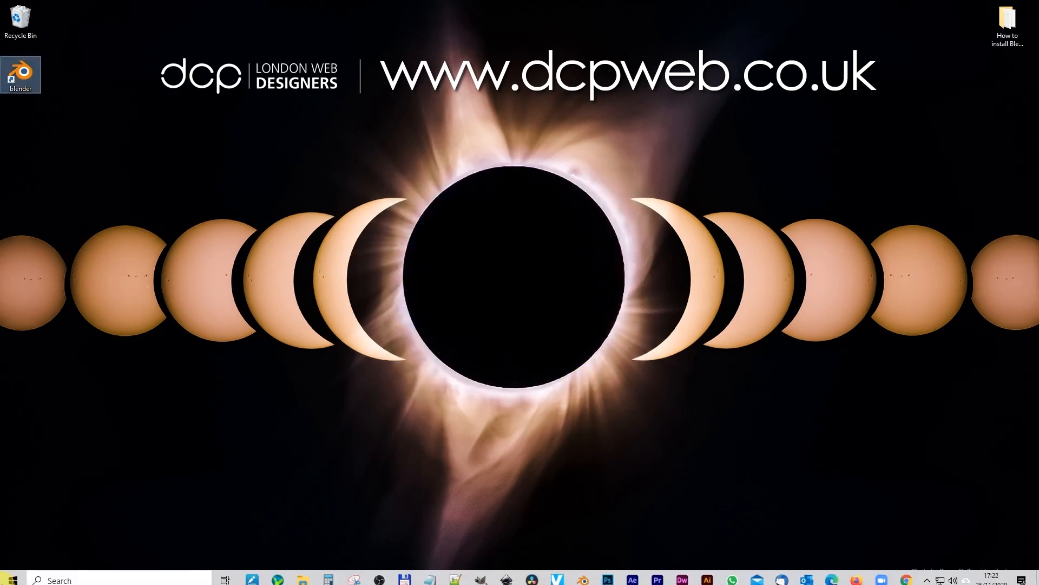
left_click(13, 573)
scroll(109, 421, "down", 3)
scroll(113, 425, "down", 3)
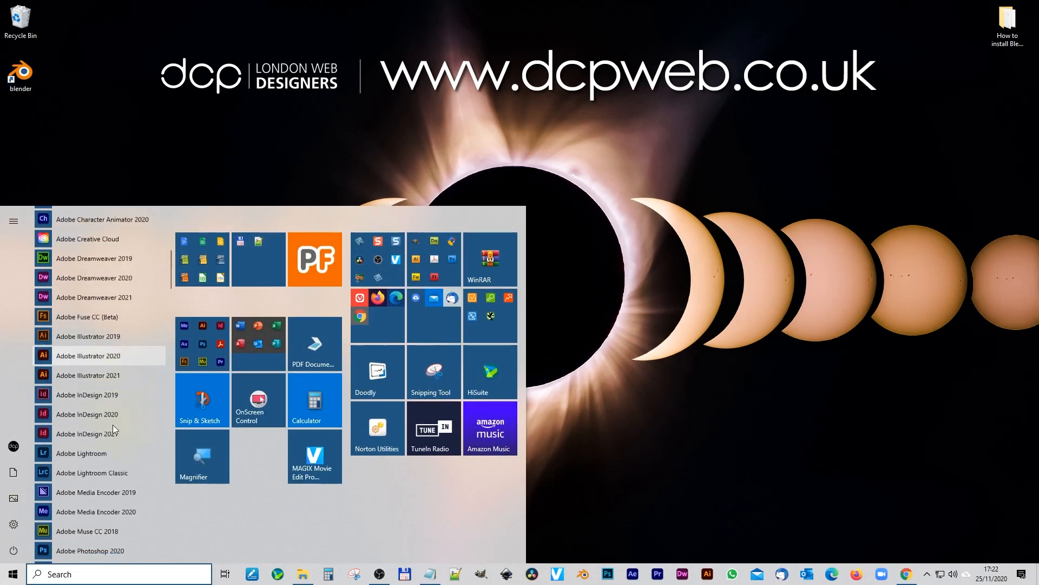
scroll(113, 425, "down", 3)
scroll(112, 428, "down", 5)
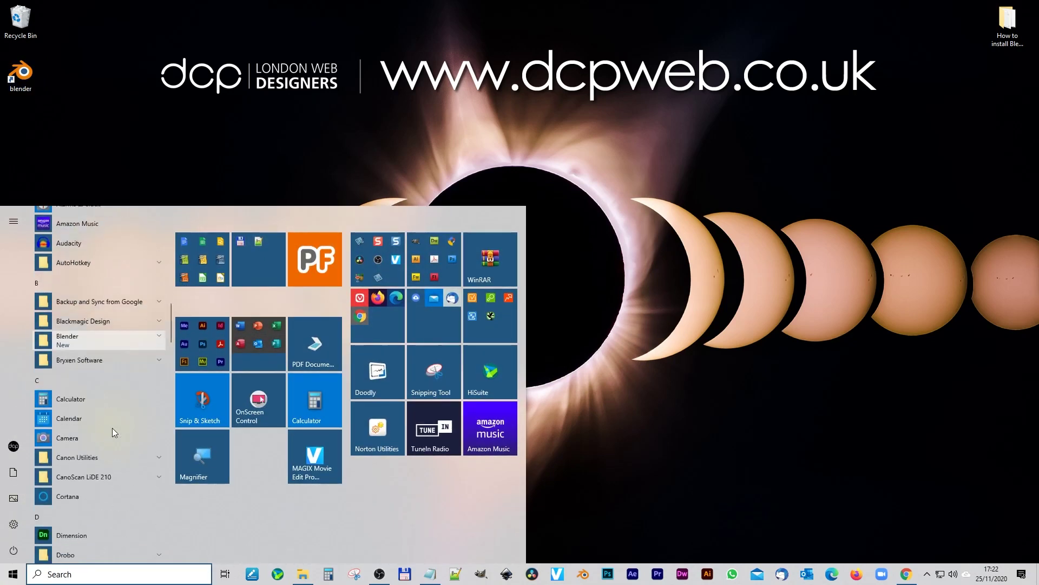
left_click(92, 335)
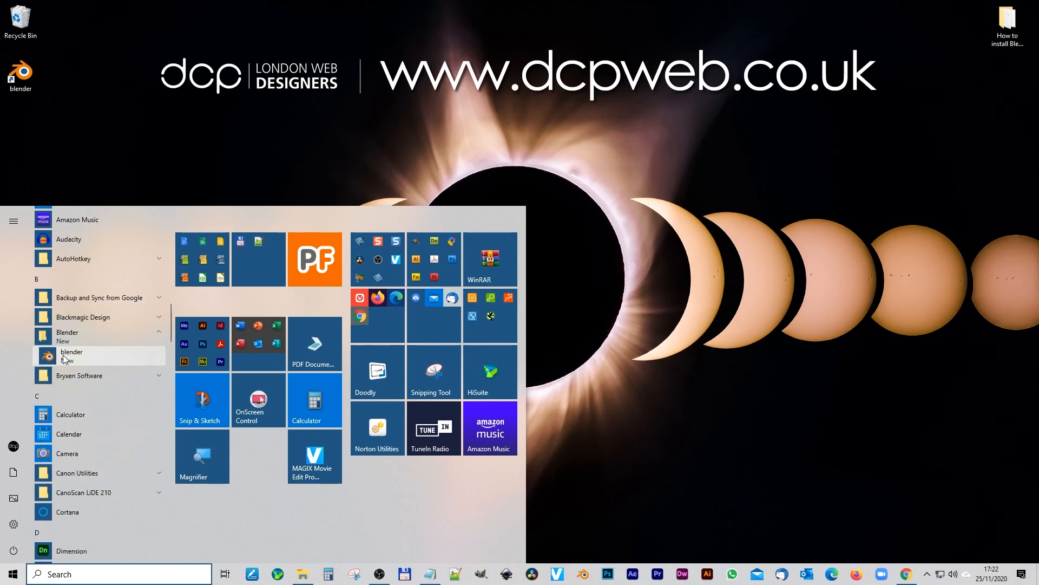
left_click(65, 358)
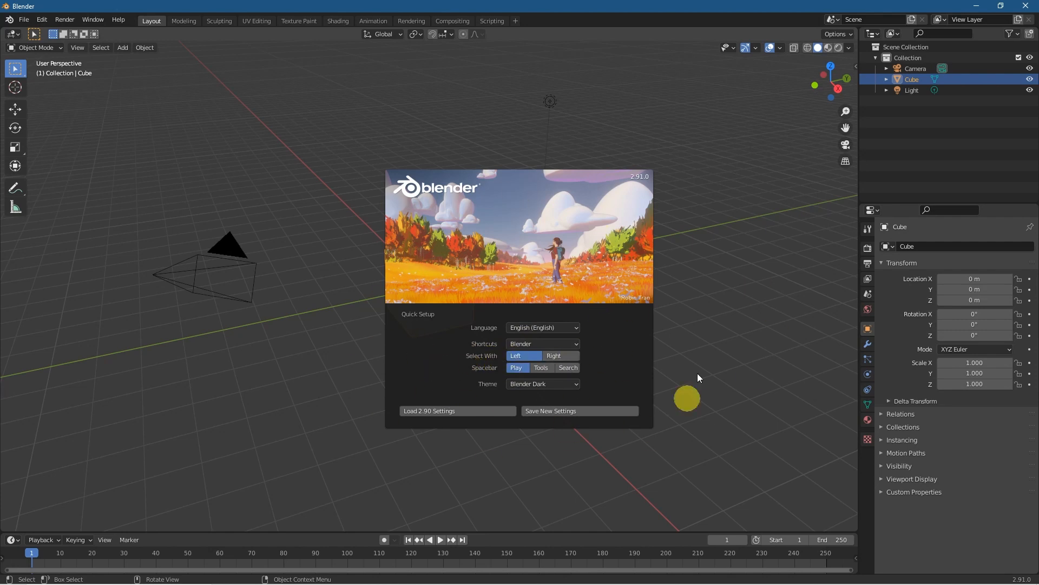
Step: Save the default Quick Setup preferences and start a new General file with the default cube
left_click(551, 411)
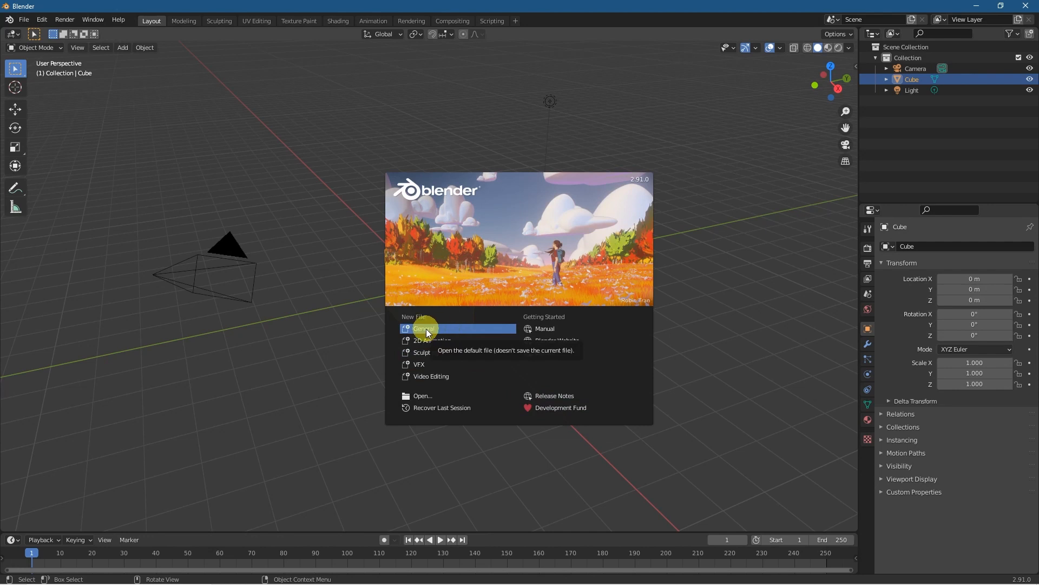
left_click(445, 327)
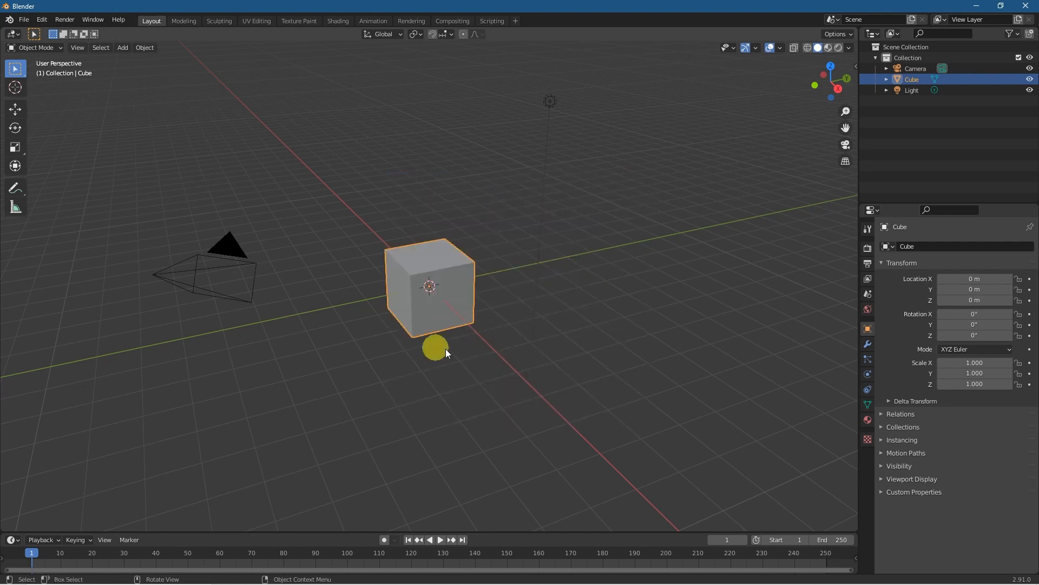
mouse_move(406, 379)
middle_mouse_down()
mouse_move(504, 379)
mouse_move(381, 361)
mouse_move(336, 382)
mouse_move(471, 369)
mouse_move(500, 340)
mouse_move(440, 346)
mouse_move(426, 369)
mouse_move(344, 369)
mouse_move(329, 365)
mouse_move(425, 359)
mouse_move(300, 353)
mouse_move(385, 323)
mouse_move(376, 325)
middle_mouse_up()
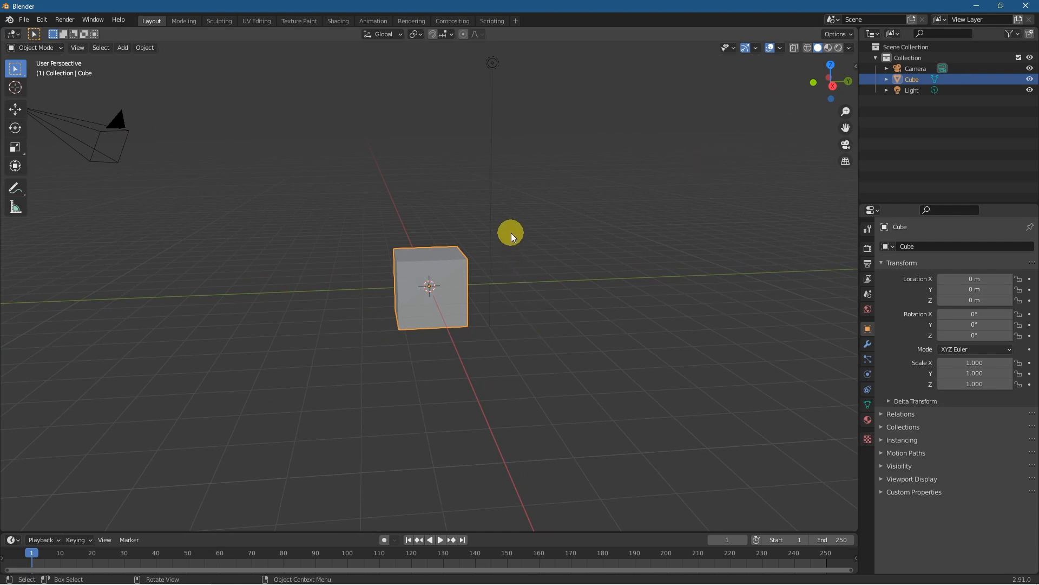
key("n")
key("n")
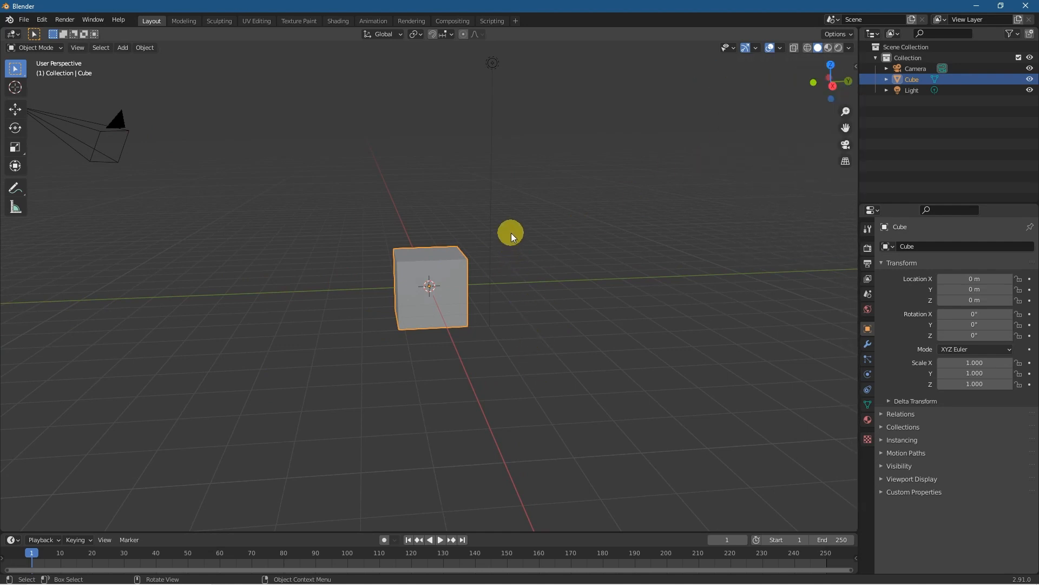